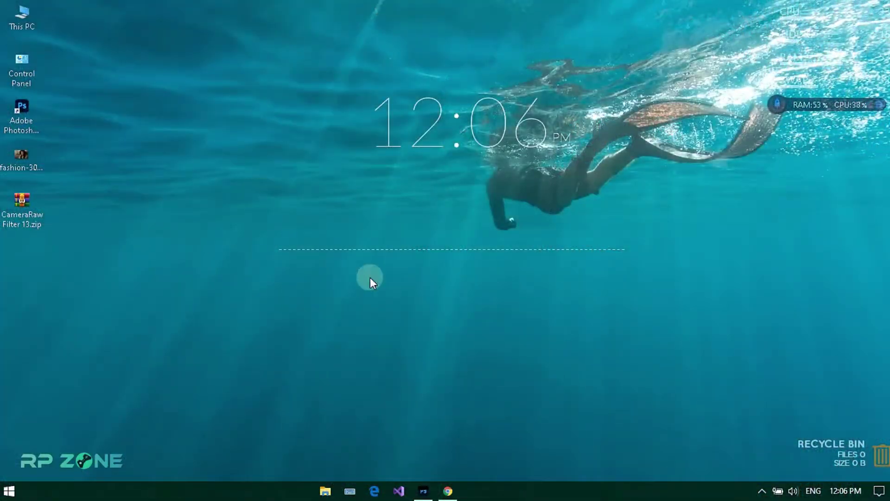
Close Photoshop, then extract CameraRaw Filter 13.zip with its archive password into a CameraRaw Filter 13 folder
{"action": "left_click", "coordinate": [423, 491]}
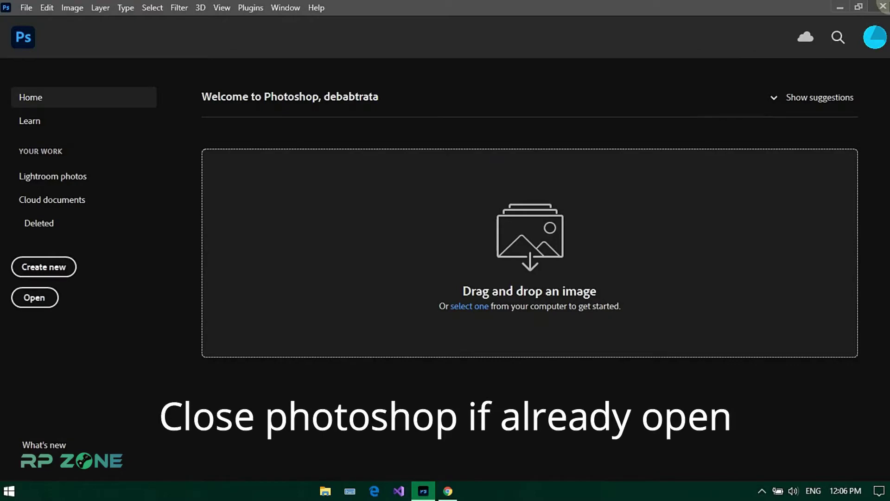
{"action": "left_click", "coordinate": [884, 7]}
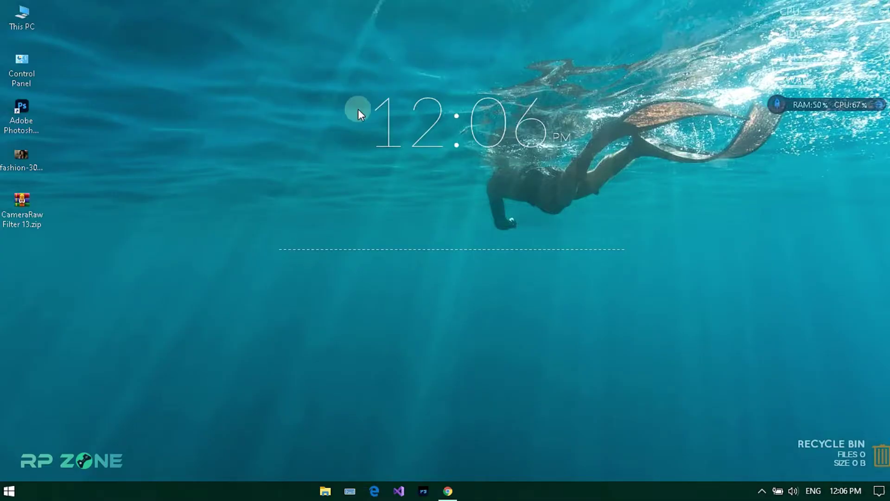
{"action": "left_click", "coordinate": [41, 205]}
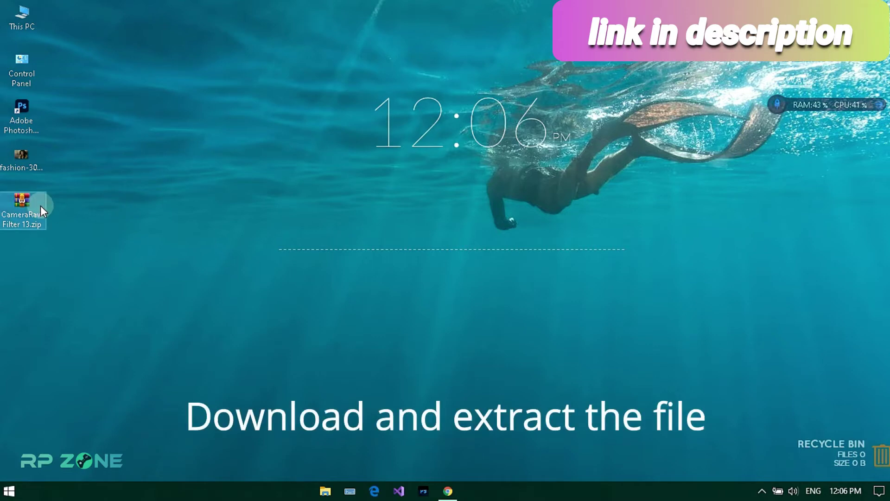
{"action": "right_click", "coordinate": [37, 203]}
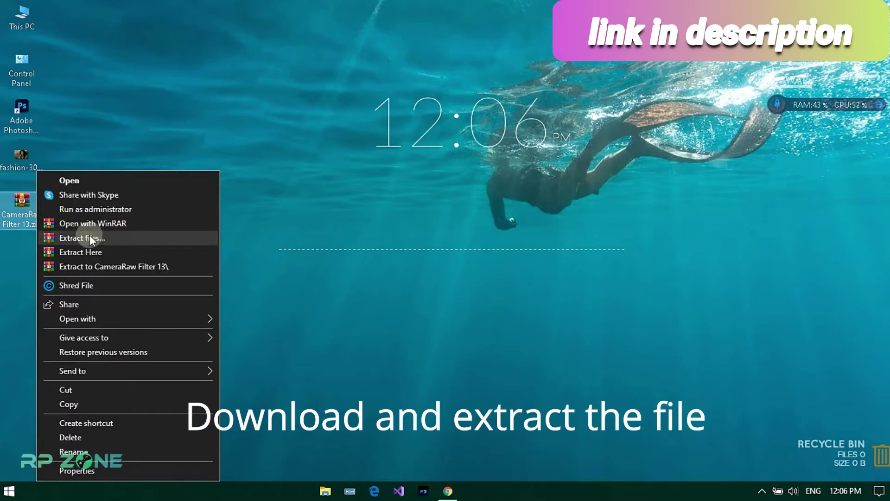
{"action": "left_click", "coordinate": [96, 266]}
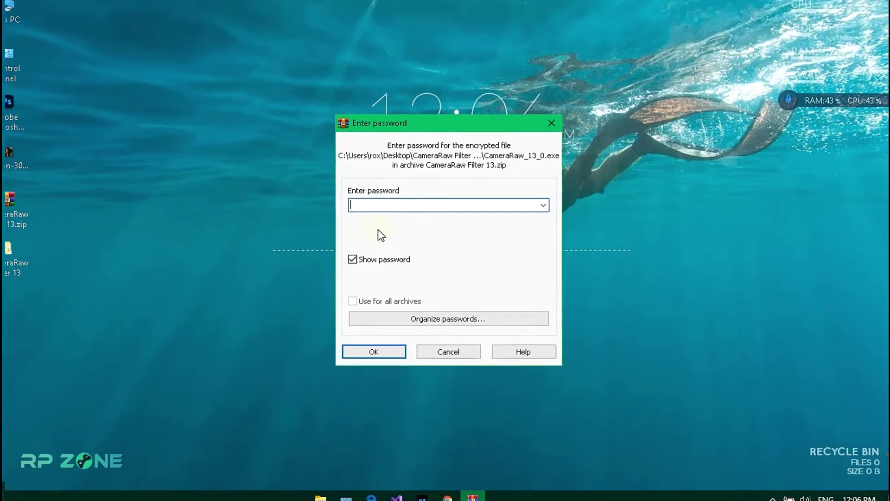
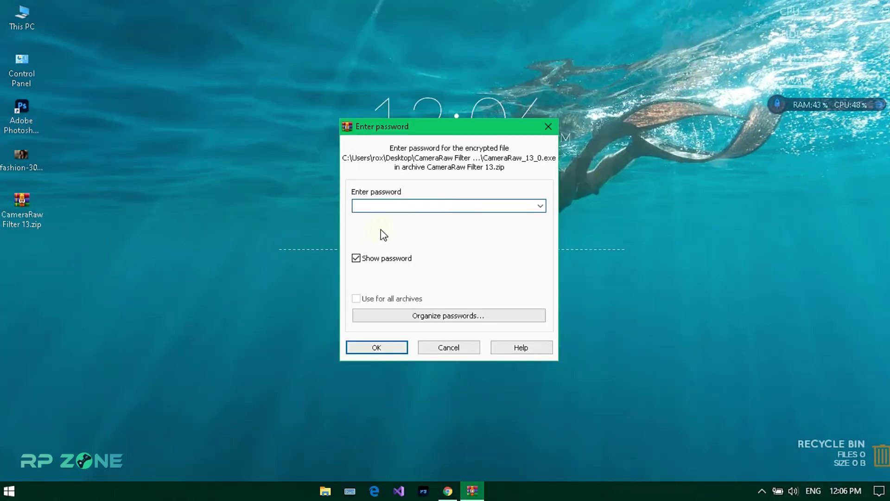
{"action": "left_click", "coordinate": [393, 348]}
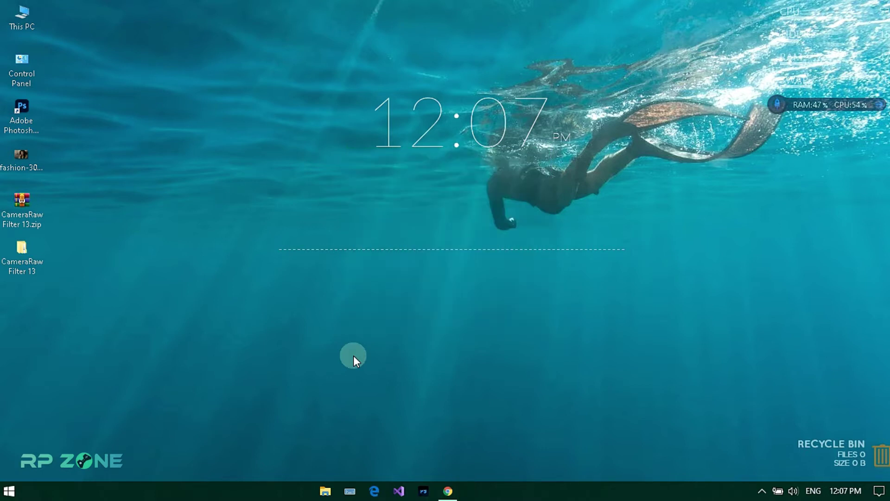
Run CameraRaw_13_0.exe from the nested CameraRaw Filter 13 folders
{"action": "double_click", "coordinate": [31, 249]}
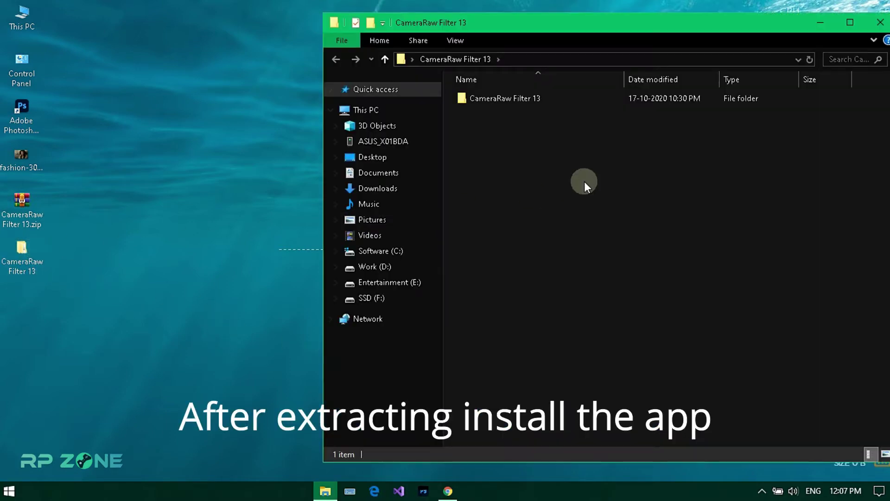
{"action": "double_click", "coordinate": [500, 101]}
{"action": "left_click", "coordinate": [498, 101]}
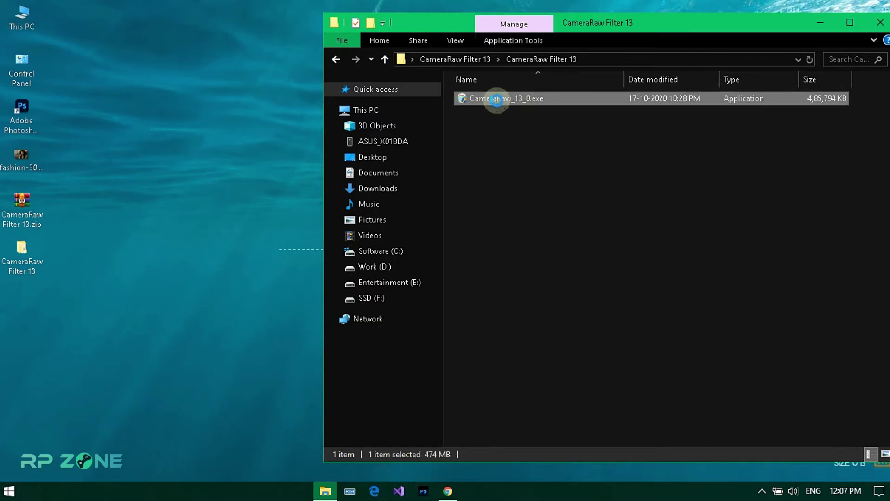
{"action": "right_click", "coordinate": [497, 100]}
{"action": "left_click", "coordinate": [529, 111]}
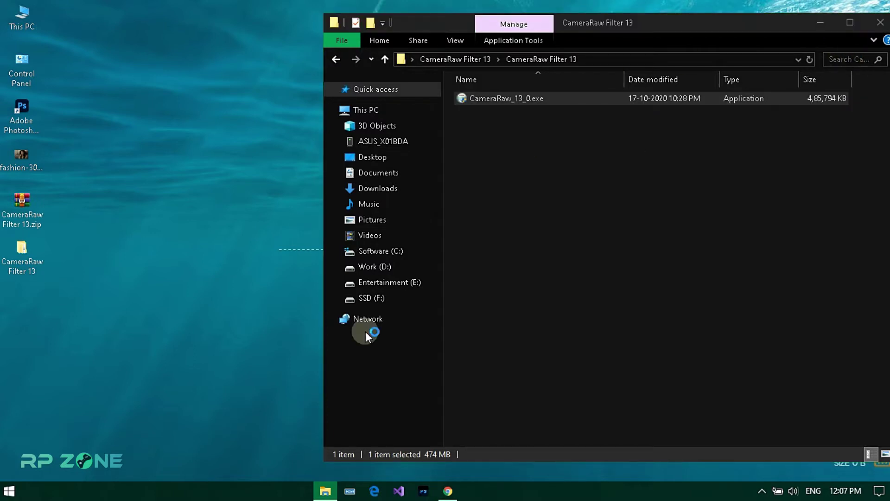
Install Camera Raw 13.0 through the setup wizard and finish it once complete
{"action": "left_click", "coordinate": [821, 23]}
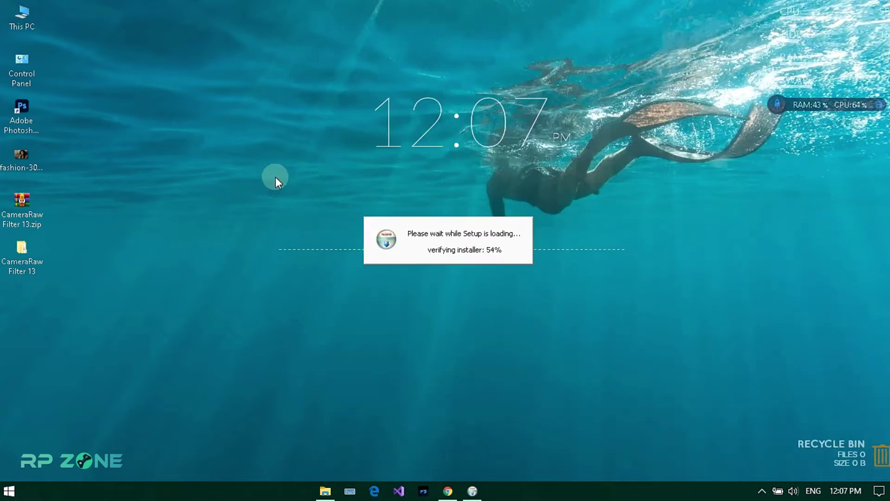
{"action": "left_click", "coordinate": [520, 351]}
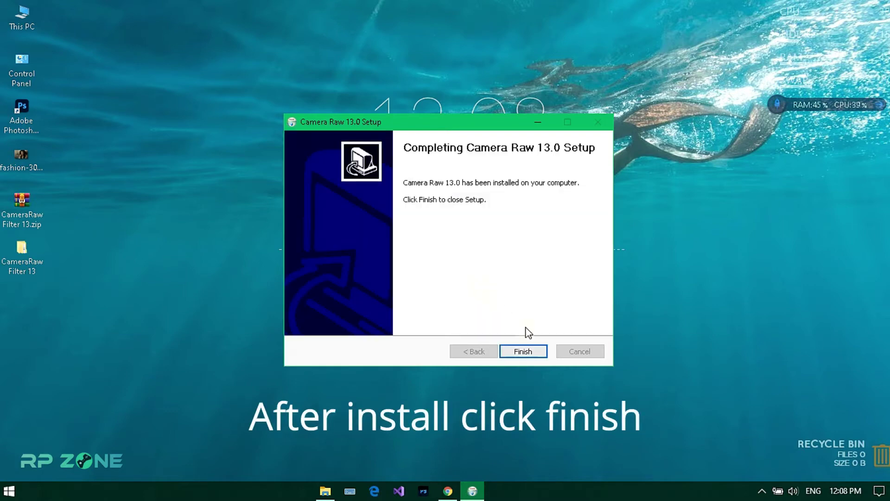
{"action": "left_click", "coordinate": [527, 353]}
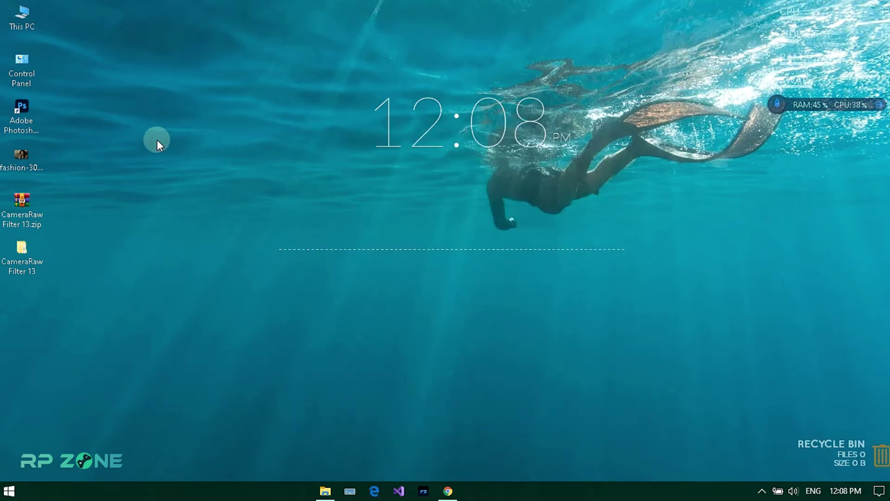
Launch Adobe Photoshop 2021 from its desktop shortcut
{"action": "right_click", "coordinate": [157, 140]}
{"action": "left_click", "coordinate": [108, 133]}
{"action": "double_click", "coordinate": [21, 111]}
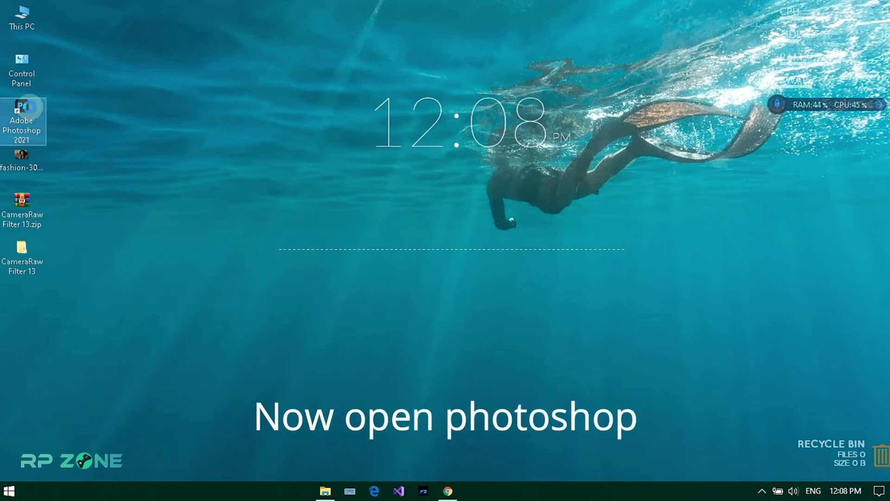
{"action": "right_click", "coordinate": [30, 107]}
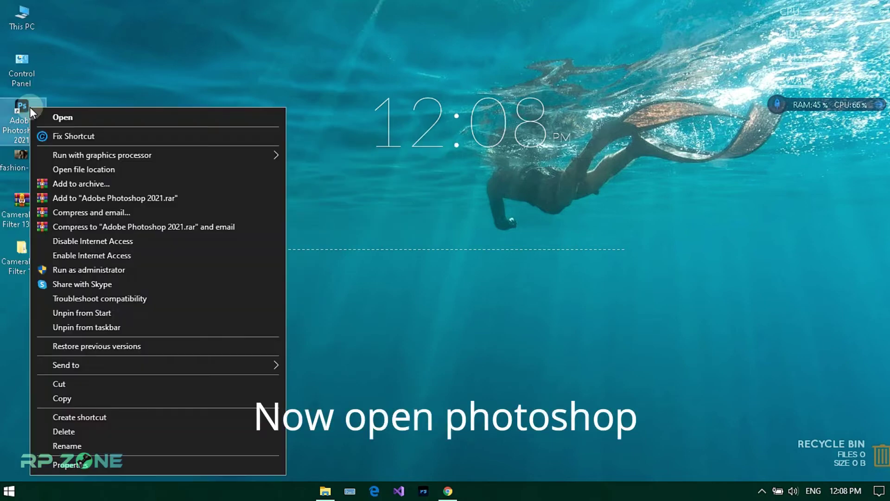
{"action": "left_click", "coordinate": [60, 114]}
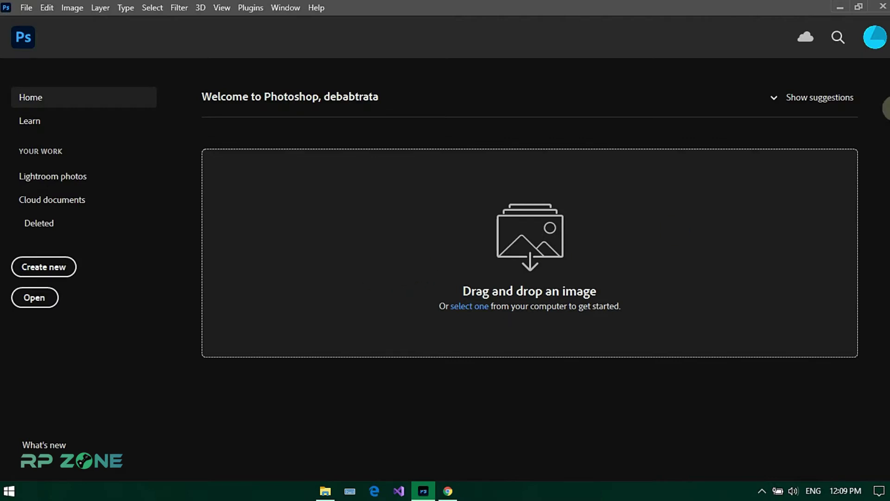
Open fashion-3080644_1920.jpg from the desktop in a maximized Photoshop window
{"action": "left_click", "coordinate": [859, 9]}
{"action": "left_click_drag", "start_coordinate": [324, 27], "coordinate": [444, 26]}
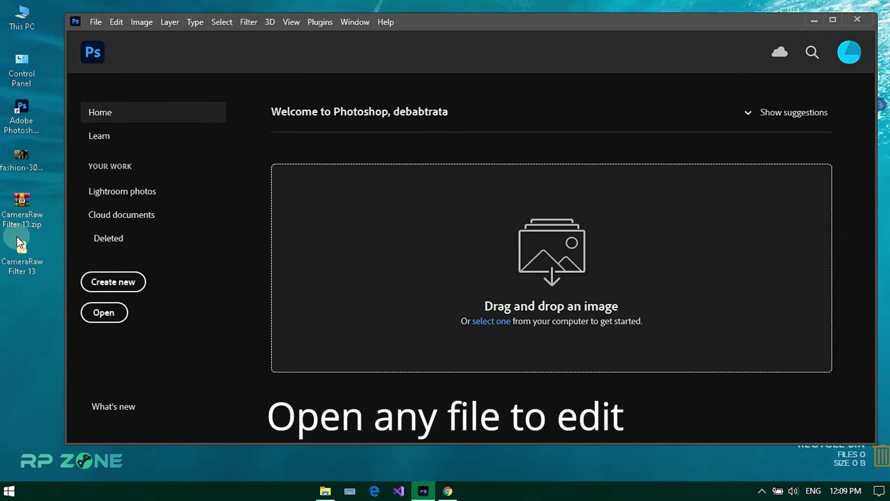
{"action": "left_click_drag", "start_coordinate": [21, 156], "coordinate": [365, 238]}
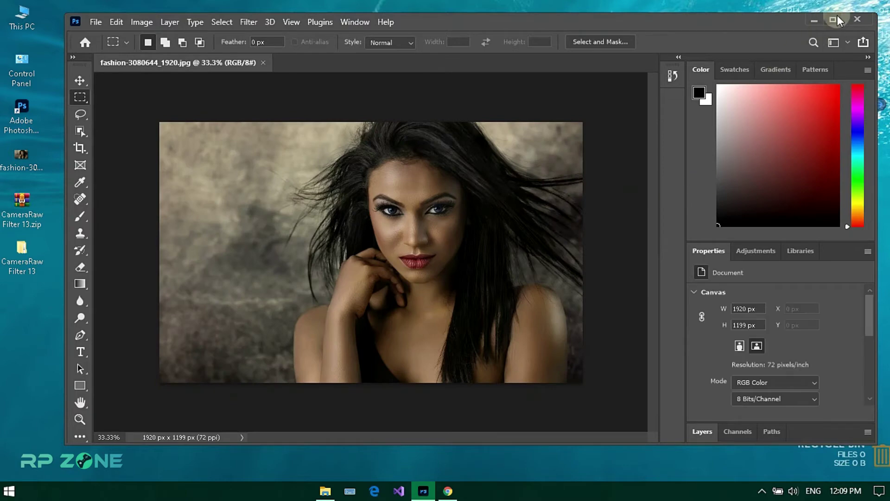
{"action": "left_click", "coordinate": [833, 20]}
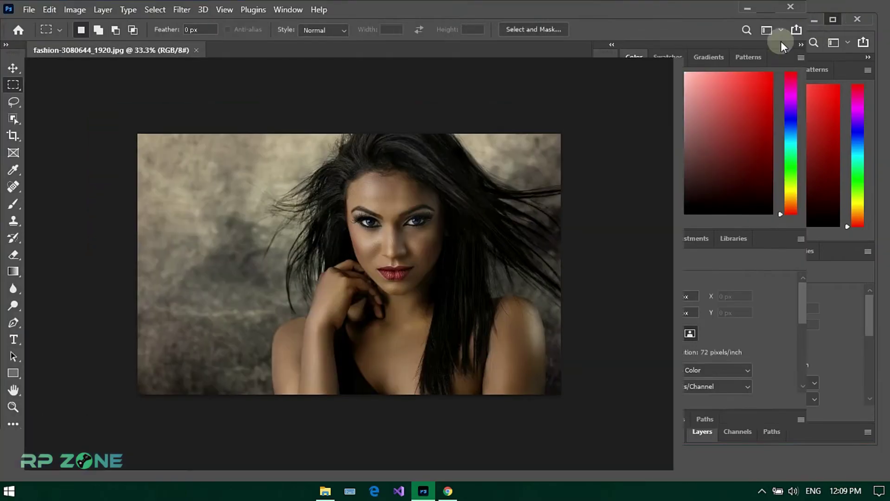
Unlock the Background into Layer 0 and fit the whole image on screen
{"action": "left_click", "coordinate": [11, 387]}
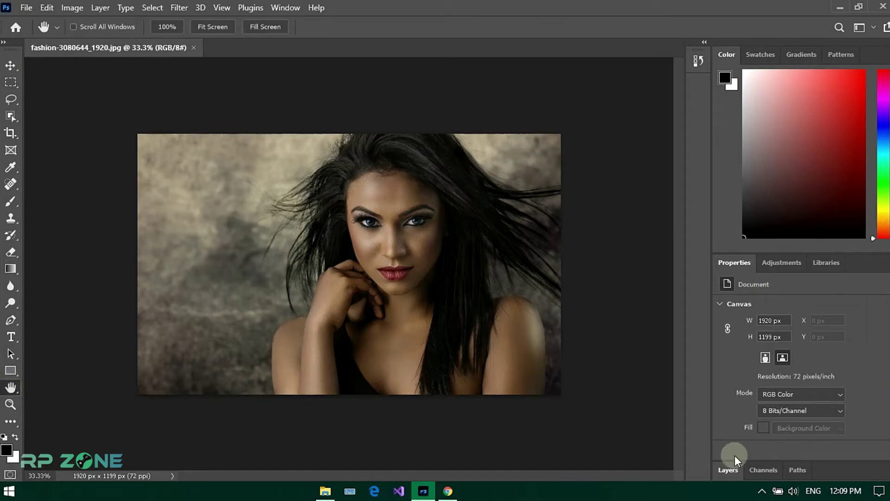
{"action": "scroll", "coordinate": [886, 338], "scroll_direction": "down", "scroll_amount": 3}
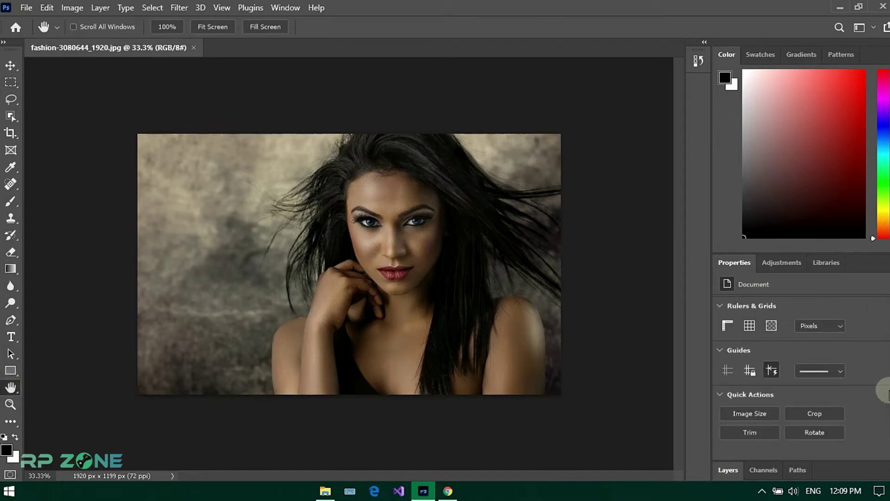
{"action": "left_click", "coordinate": [727, 470]}
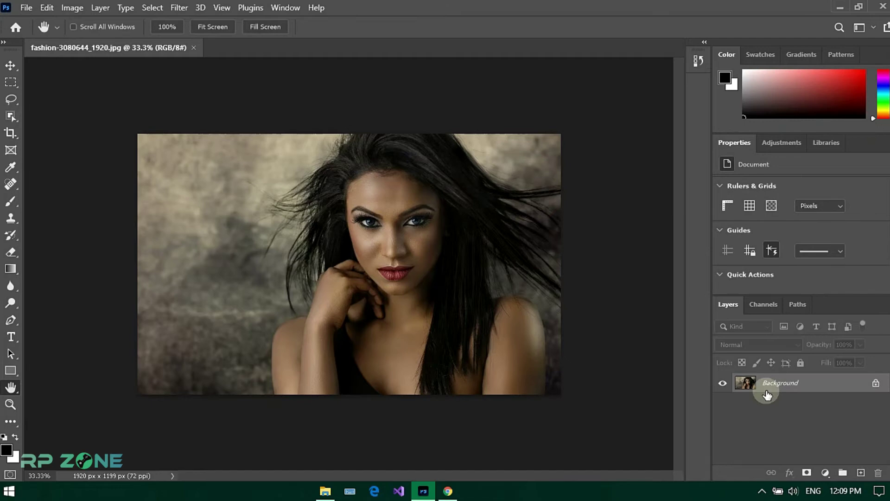
{"action": "left_click", "coordinate": [869, 383]}
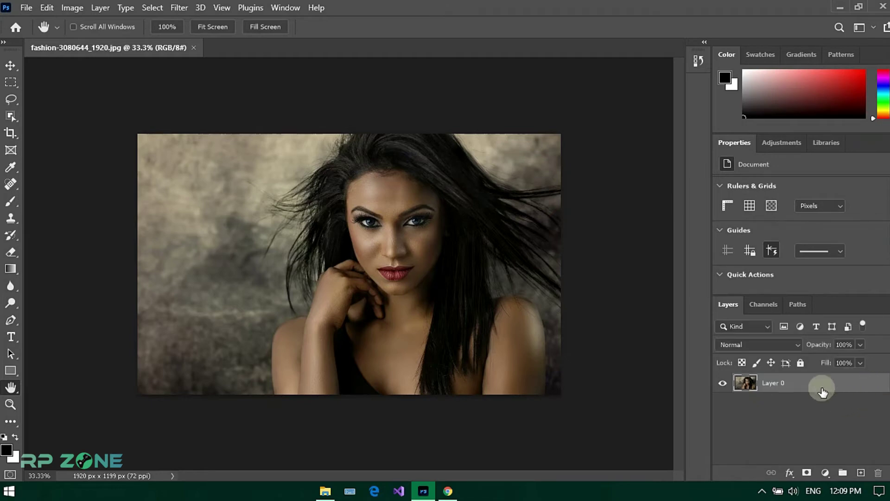
{"action": "double_click", "coordinate": [10, 388]}
Open the portrait in Filter > Camera Raw Filter
{"action": "left_click", "coordinate": [179, 7]}
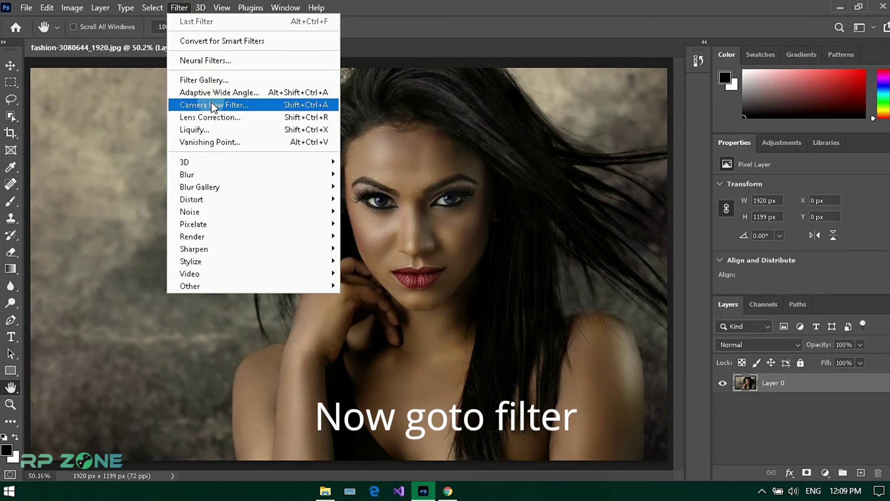
{"action": "left_click", "coordinate": [259, 108]}
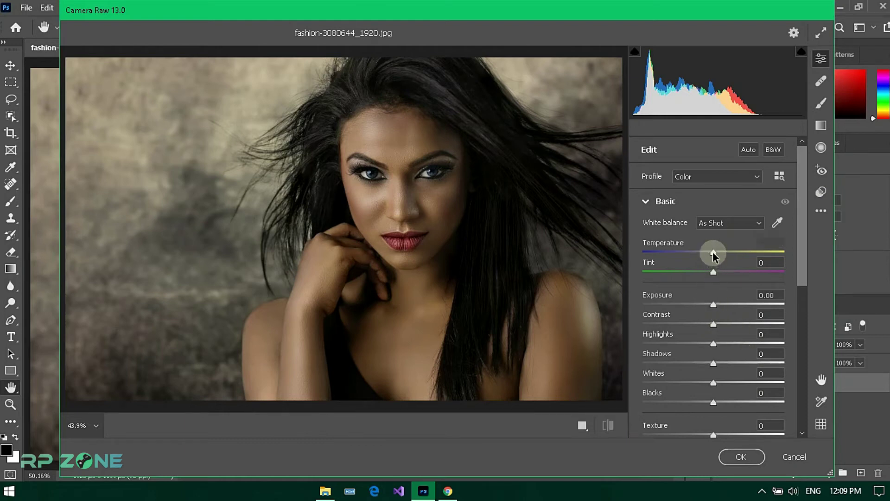
Set Temperature +13, Tint -12, Exposure +0.50, Highlights -15, darker Shadows and Blacks -17
{"action": "left_click_drag", "start_coordinate": [714, 254], "coordinate": [722, 251]}
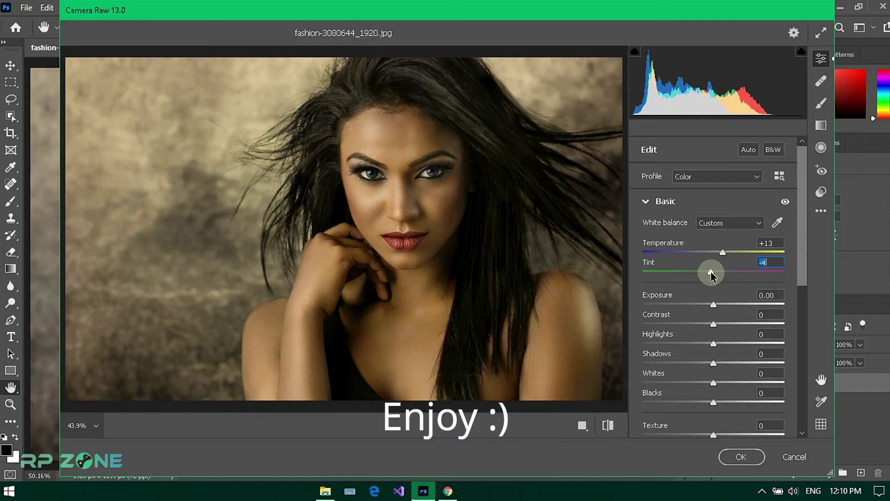
{"action": "left_click_drag", "start_coordinate": [711, 272], "coordinate": [705, 273]}
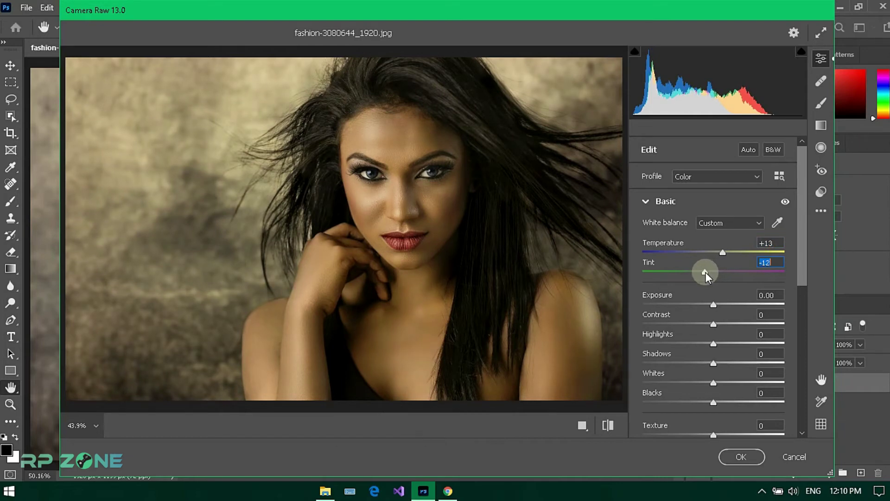
{"action": "mouse_move", "coordinate": [714, 304]}
{"action": "left_mouse_down"}
{"action": "mouse_move", "coordinate": [721, 304]}
{"action": "mouse_move", "coordinate": [704, 325]}
{"action": "left_mouse_up"}
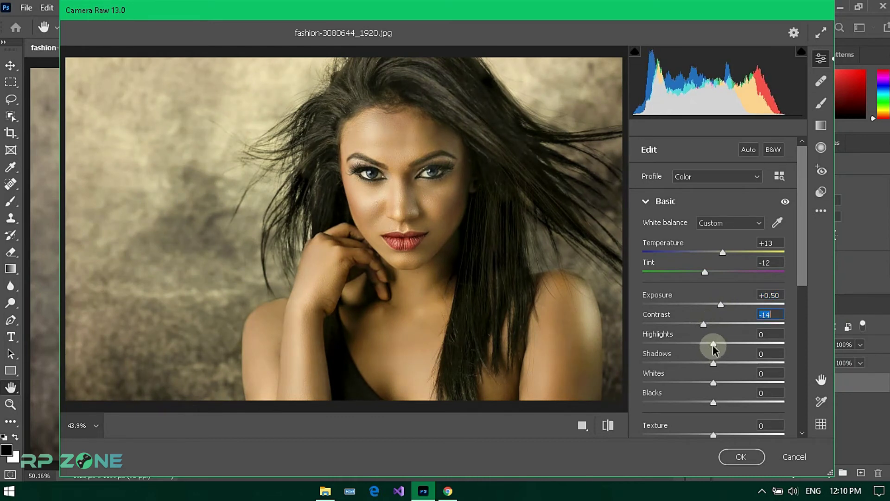
{"action": "left_click_drag", "start_coordinate": [714, 344], "coordinate": [703, 344]}
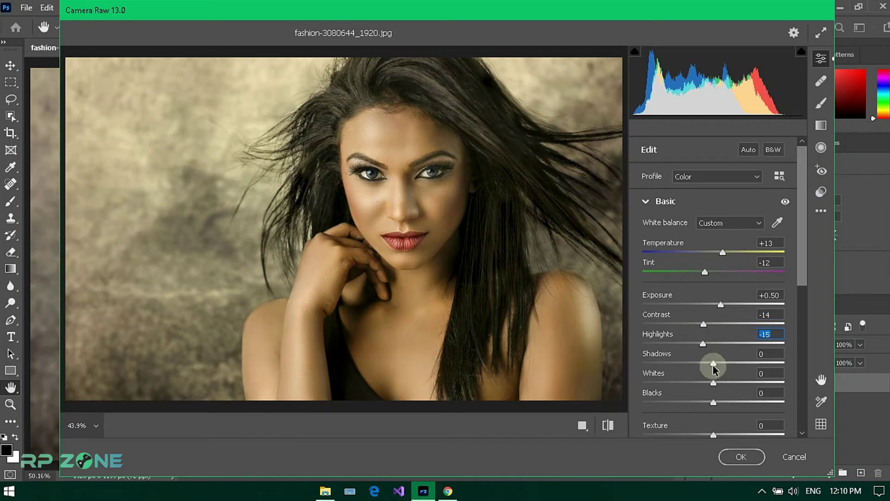
{"action": "mouse_move", "coordinate": [714, 363]}
{"action": "left_mouse_down"}
{"action": "mouse_move", "coordinate": [703, 364]}
{"action": "mouse_move", "coordinate": [728, 385]}
{"action": "left_mouse_up"}
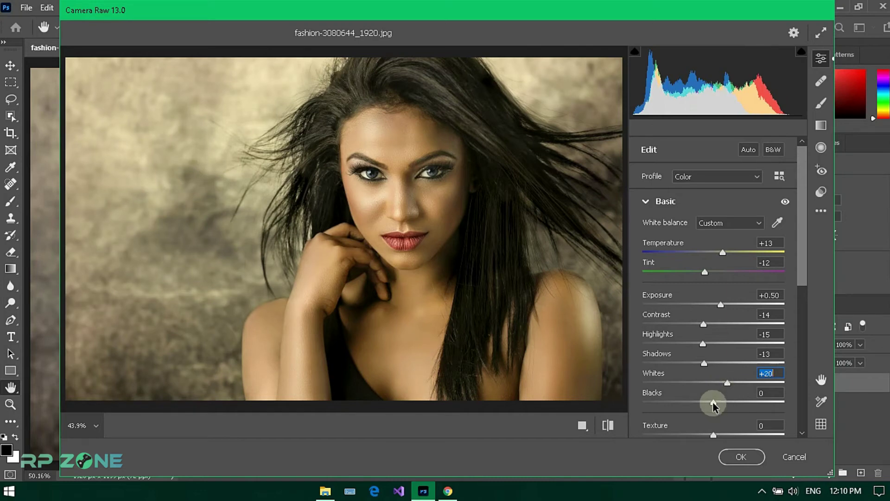
{"action": "left_click_drag", "start_coordinate": [714, 404], "coordinate": [702, 404]}
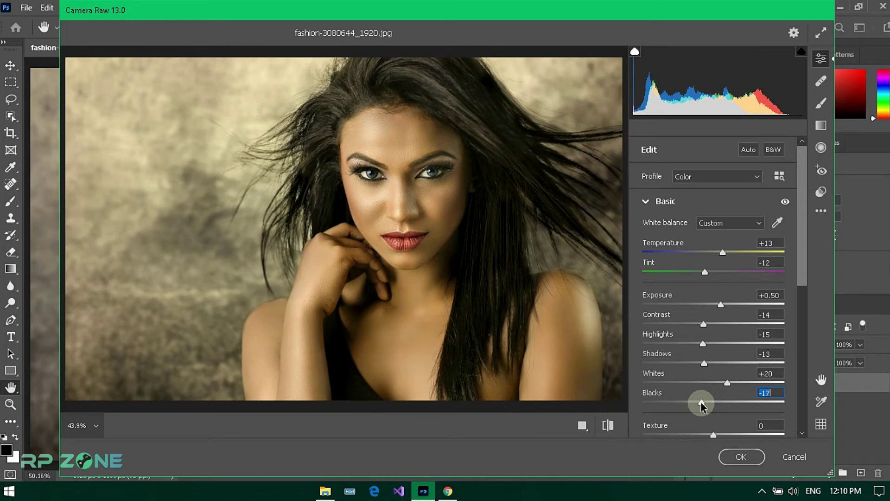
Add Texture, Clarity +14 and Vibrance +11, and lower Saturation to -15
{"action": "left_click_drag", "start_coordinate": [801, 285], "coordinate": [802, 324]}
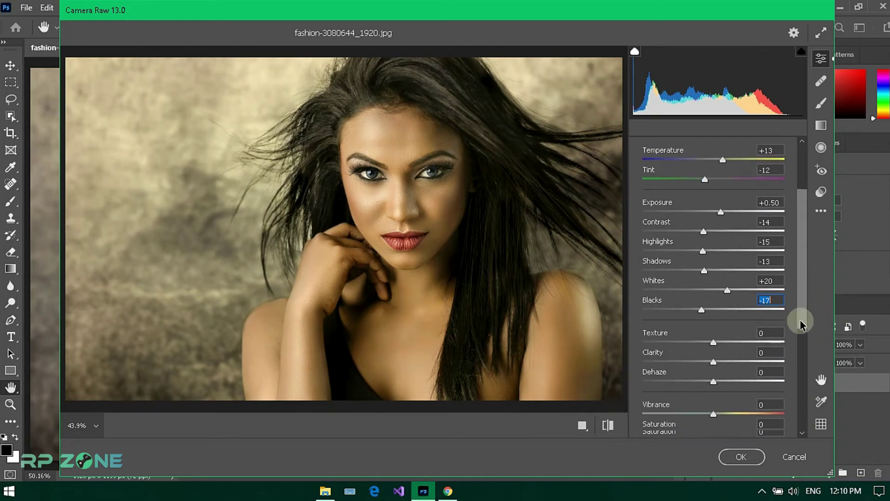
{"action": "left_click", "coordinate": [714, 336]}
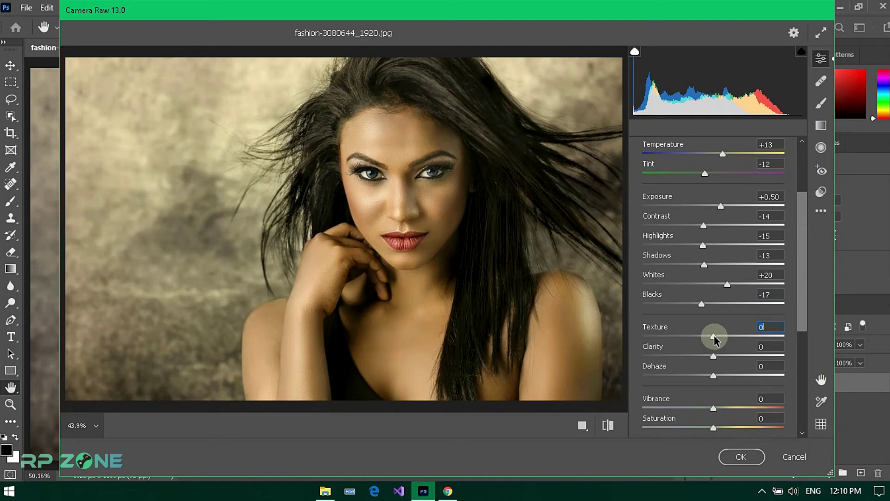
{"action": "left_click_drag", "start_coordinate": [714, 339], "coordinate": [724, 362]}
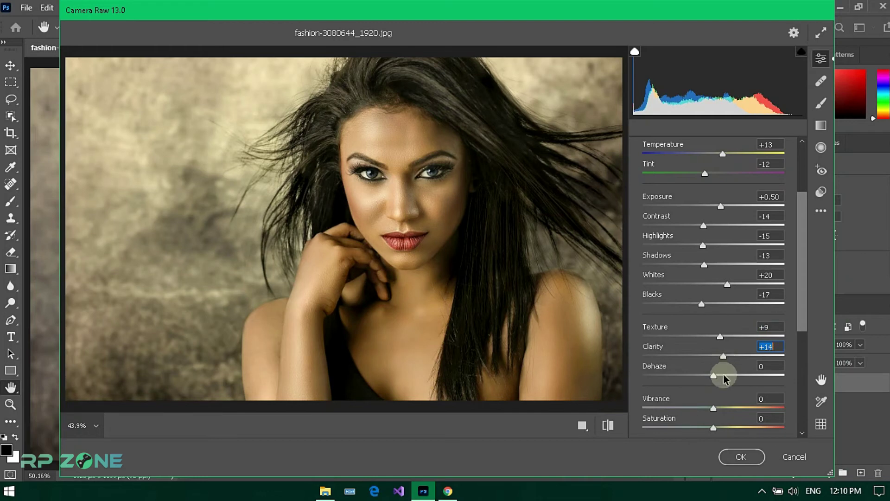
{"action": "left_click_drag", "start_coordinate": [802, 325], "coordinate": [805, 347]}
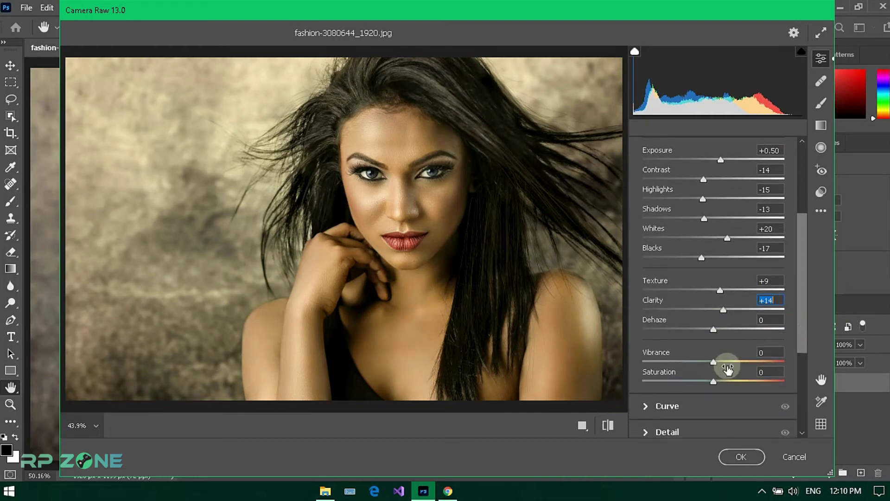
{"action": "left_click_drag", "start_coordinate": [713, 381], "coordinate": [704, 385]}
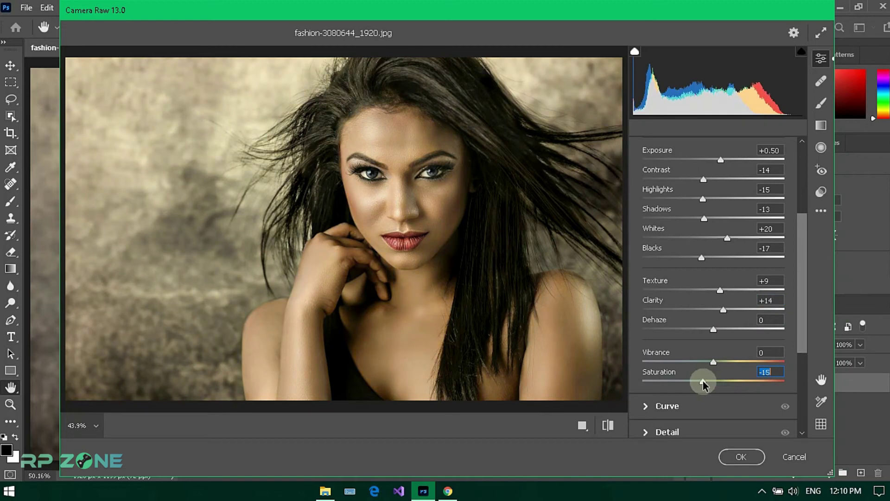
{"action": "left_click_drag", "start_coordinate": [715, 362], "coordinate": [722, 364]}
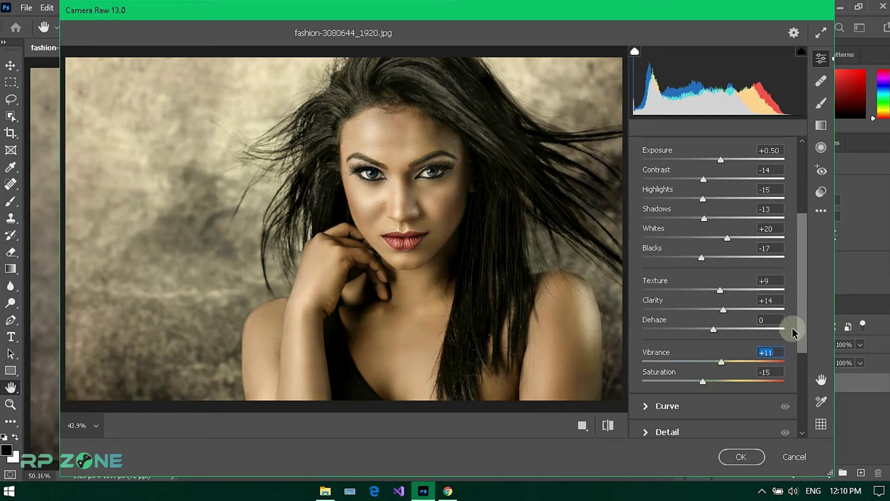
{"action": "left_click_drag", "start_coordinate": [803, 338], "coordinate": [805, 298]}
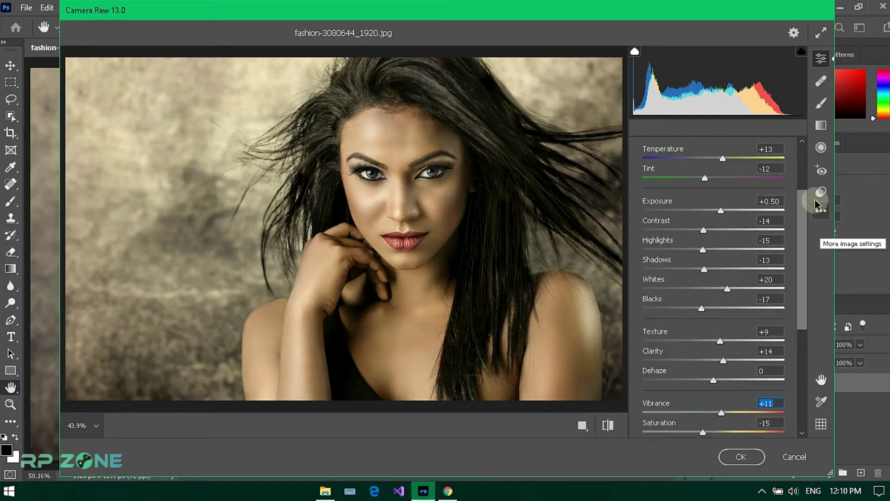
Fit radial filters (Temperature +8, Tint -67, Exposure +0.80) over the left and right eyes
{"action": "left_click", "coordinate": [821, 148]}
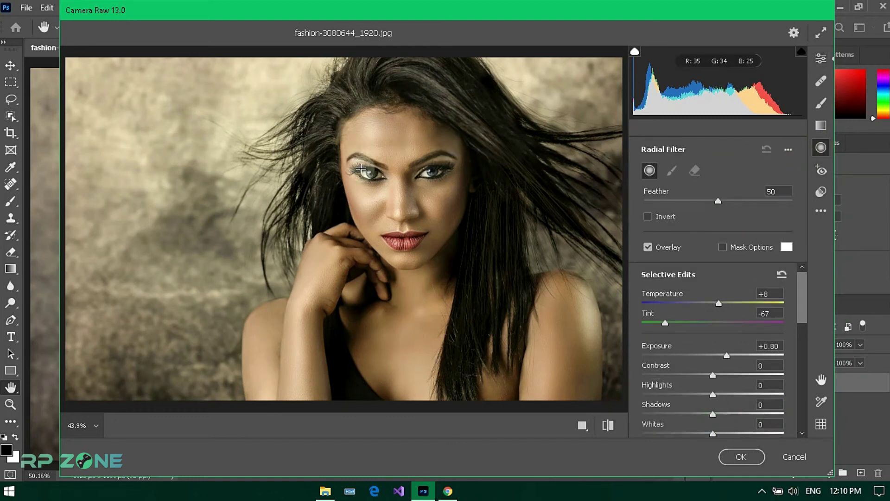
{"action": "left_click_drag", "start_coordinate": [359, 168], "coordinate": [380, 184]}
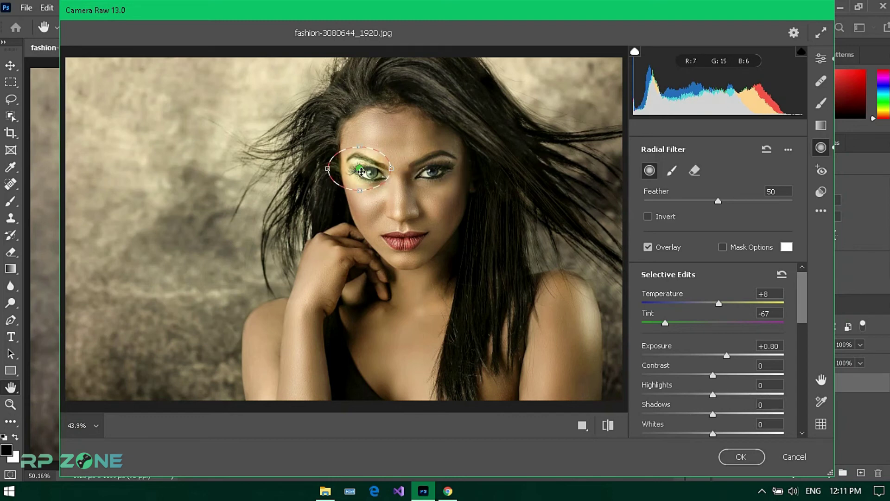
{"action": "left_click_drag", "start_coordinate": [361, 171], "coordinate": [369, 173]}
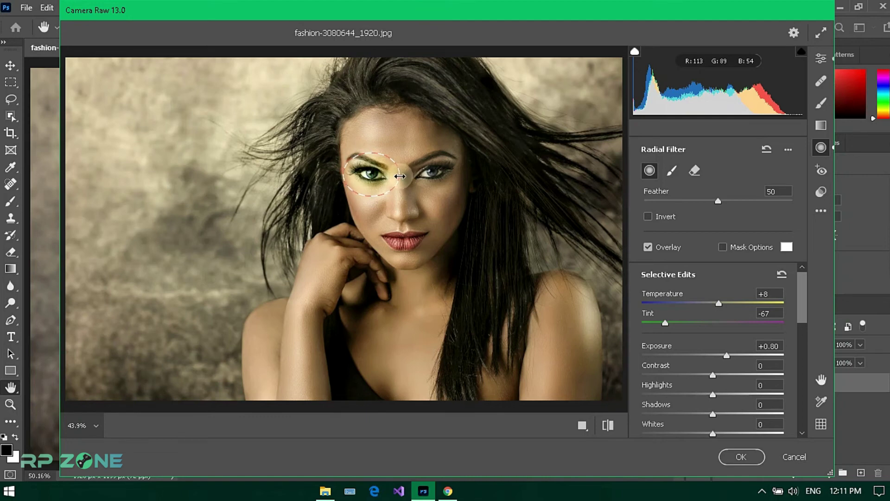
{"action": "left_click_drag", "start_coordinate": [371, 196], "coordinate": [371, 189]}
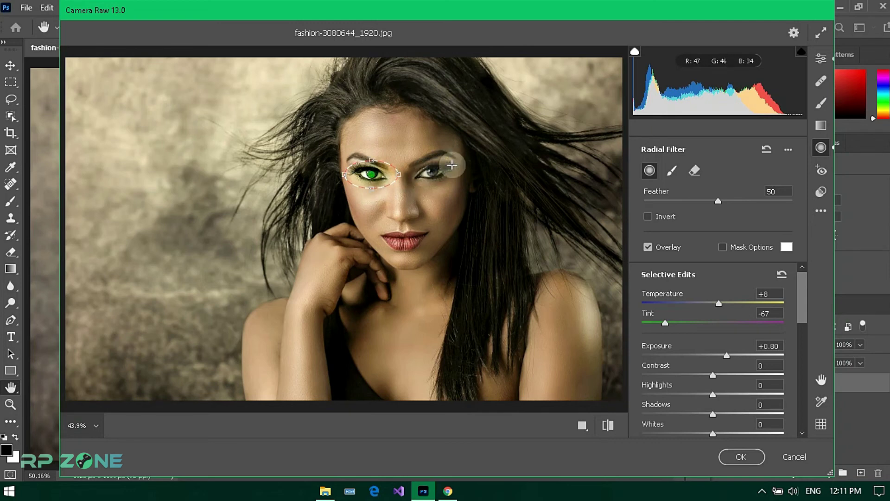
{"action": "left_click_drag", "start_coordinate": [454, 167], "coordinate": [437, 174]}
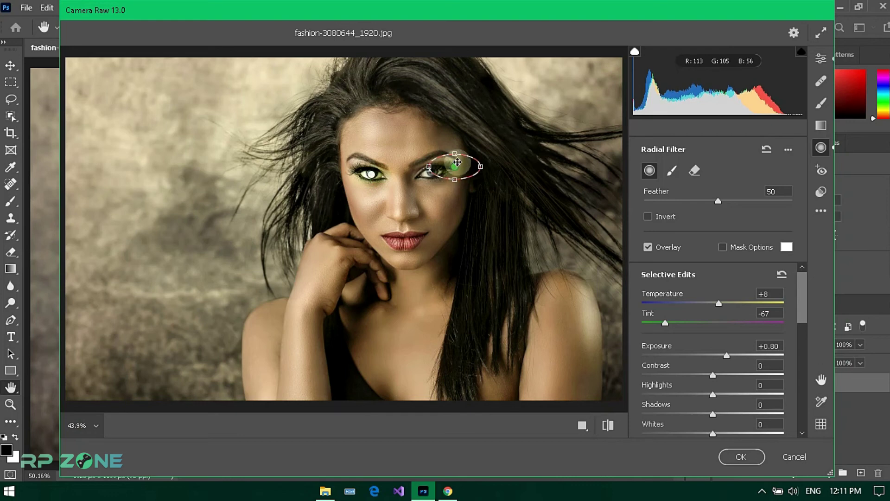
{"action": "mouse_move", "coordinate": [455, 165]}
{"action": "left_mouse_down"}
{"action": "mouse_move", "coordinate": [367, 173]}
{"action": "mouse_move", "coordinate": [483, 174]}
{"action": "mouse_move", "coordinate": [432, 169]}
{"action": "left_mouse_up"}
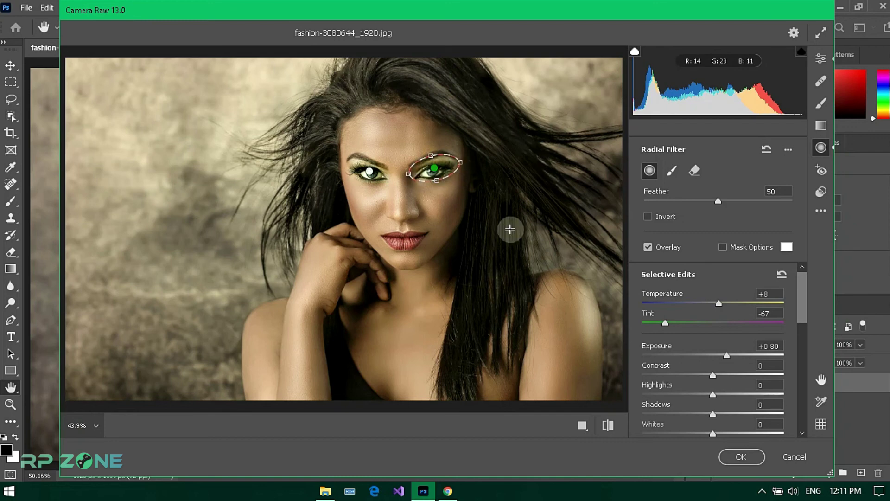
Apply the Camera Raw grade and eye filters to Layer 0 with OK
{"action": "left_click", "coordinate": [721, 457]}
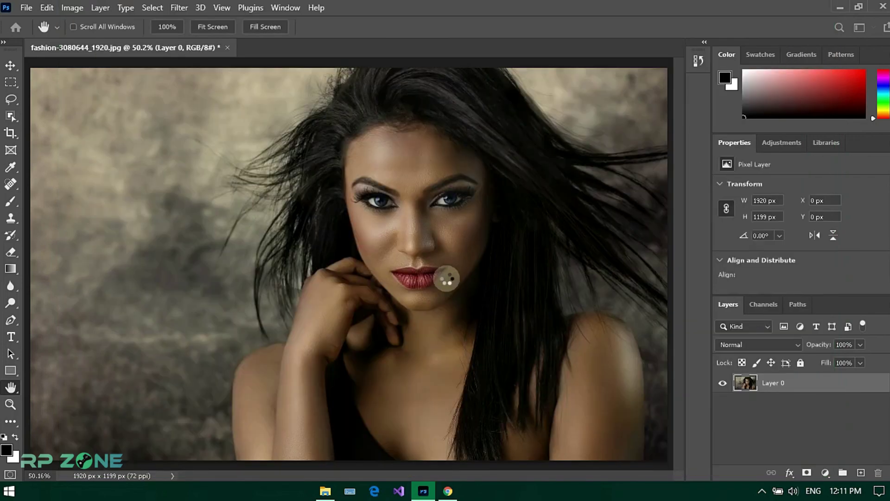